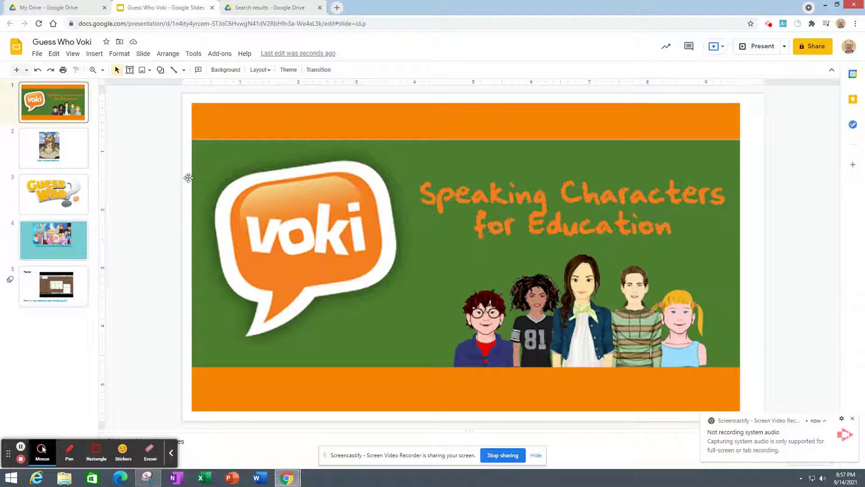
Go to slide 2 and open the groundhog's tinyurl link in a new tab.
{"action": "left_click", "coordinate": [70, 153]}
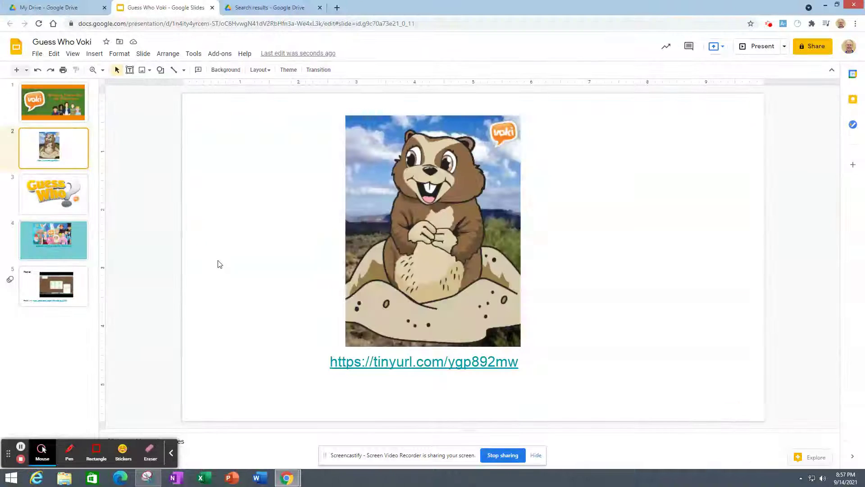
{"action": "left_click", "coordinate": [433, 365]}
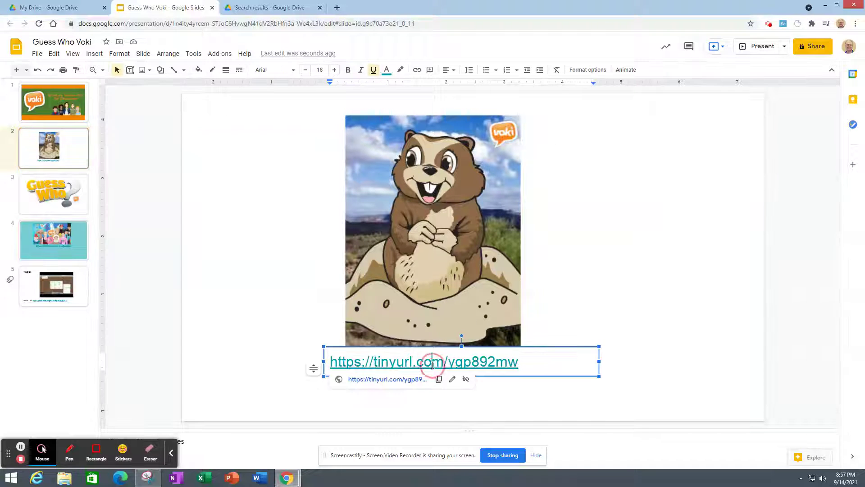
{"action": "left_click", "coordinate": [413, 381]}
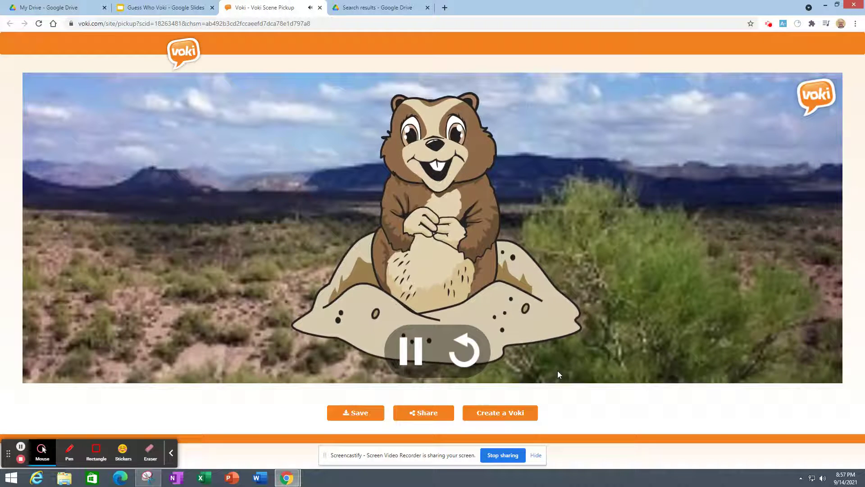
Pause the groundhog Voki's animated greeting.
{"action": "left_click", "coordinate": [420, 356]}
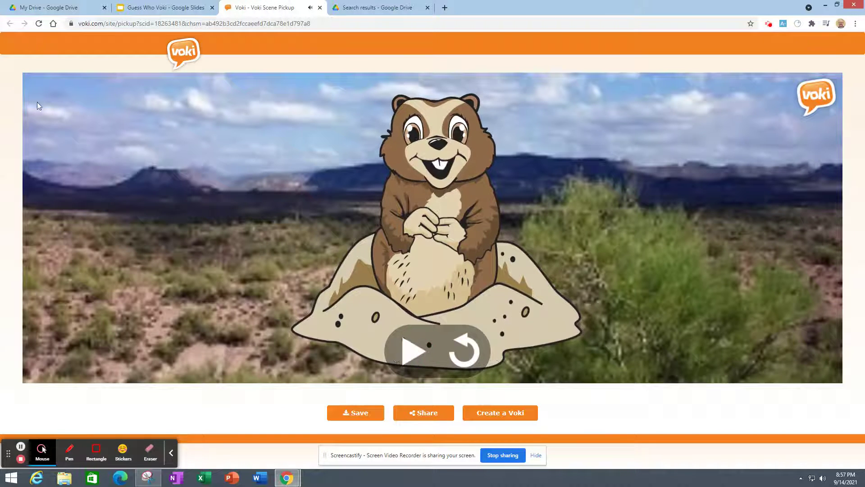
Close the Voki tab, then follow slide 4's Speaking Characters For Education link.
{"action": "left_click", "coordinate": [320, 8]}
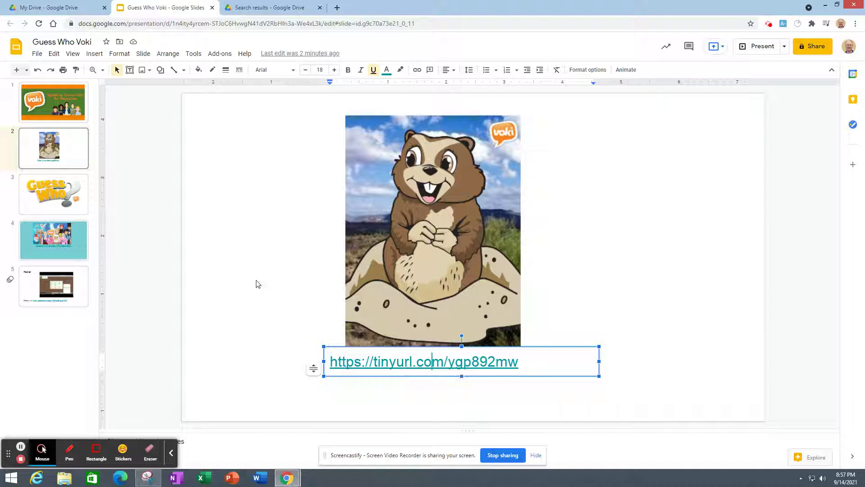
{"action": "left_click", "coordinate": [38, 199]}
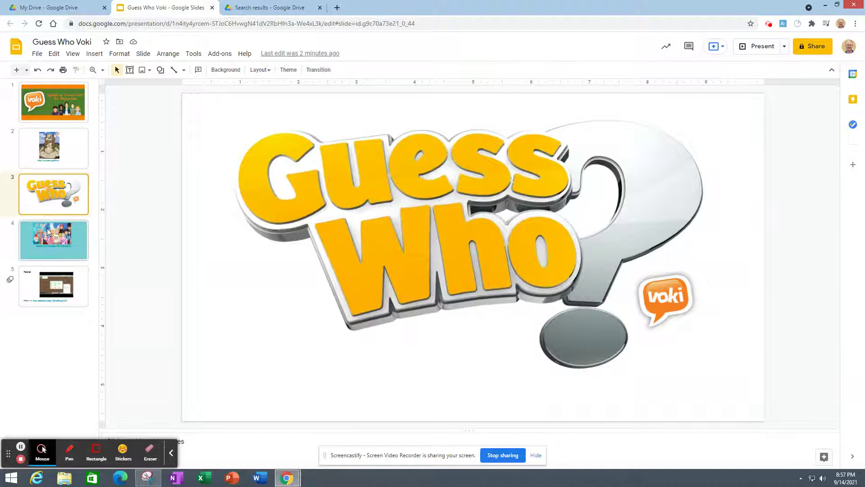
{"action": "left_click", "coordinate": [56, 254]}
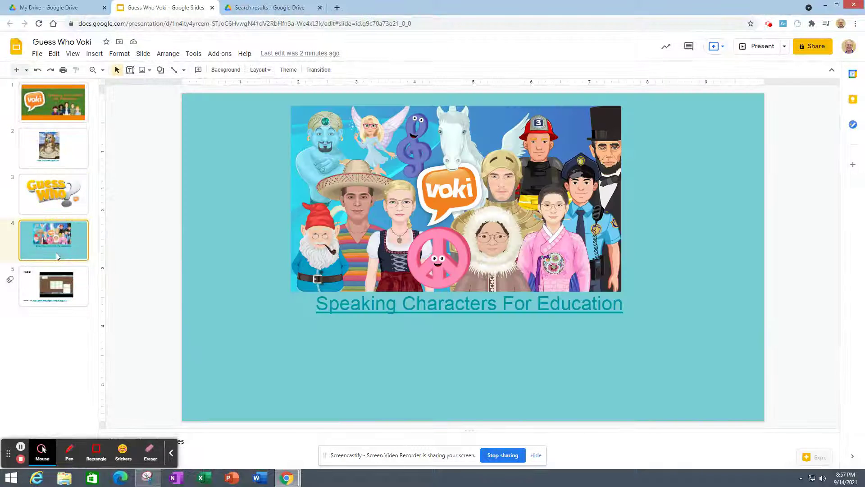
{"action": "left_click", "coordinate": [429, 306]}
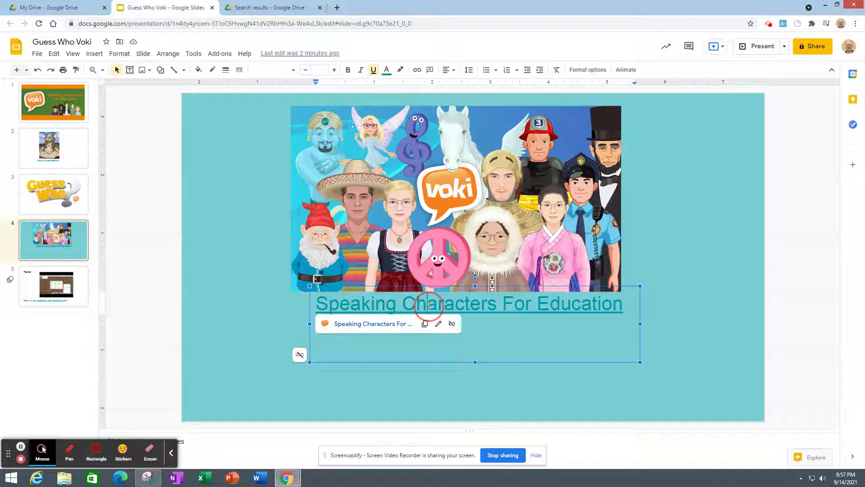
{"action": "left_click", "coordinate": [396, 325]}
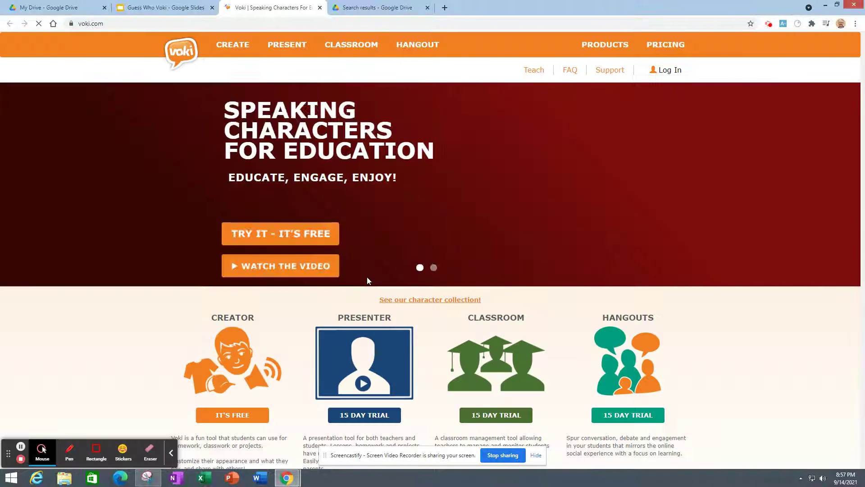
Launch the free Voki Creator from the home page.
{"action": "left_click", "coordinate": [249, 411]}
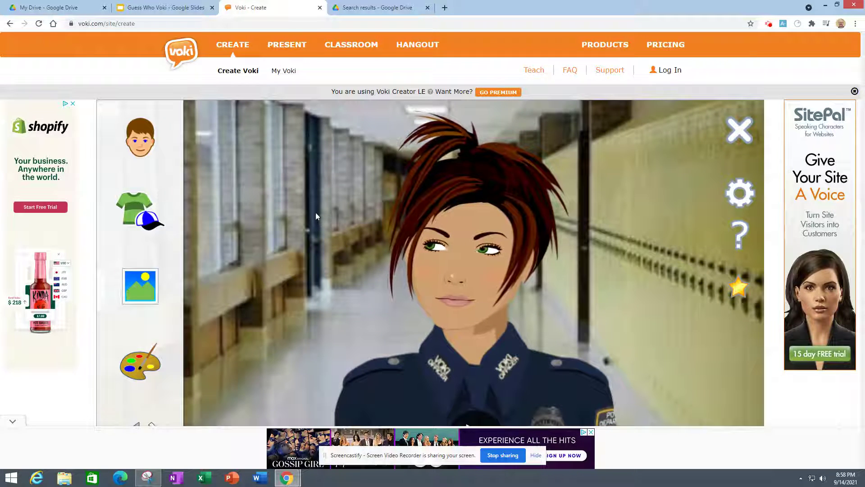
Open the character picker and look through its category list.
{"action": "left_click", "coordinate": [146, 148]}
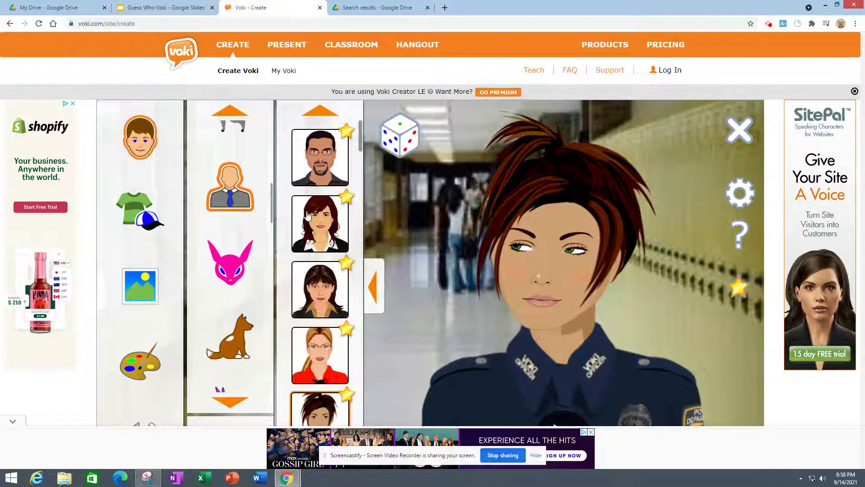
{"action": "scroll", "coordinate": [234, 207], "scroll_direction": "down", "scroll_amount": 1}
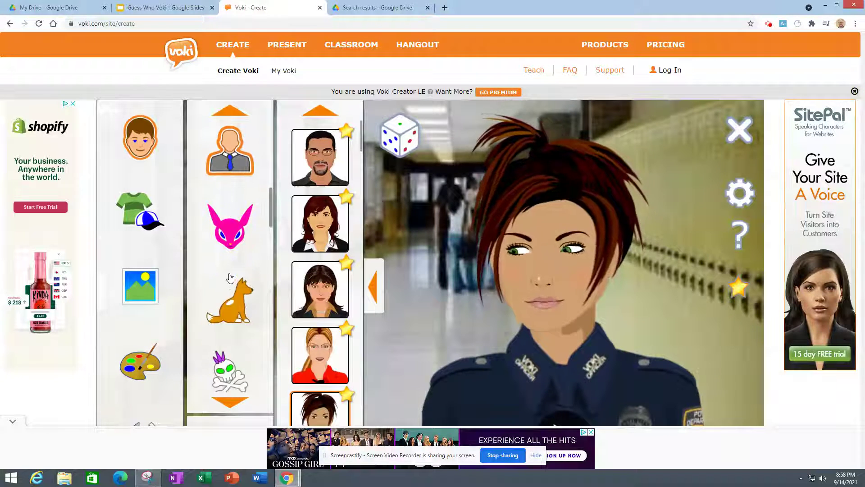
{"action": "scroll", "coordinate": [231, 201], "scroll_direction": "up", "scroll_amount": 3}
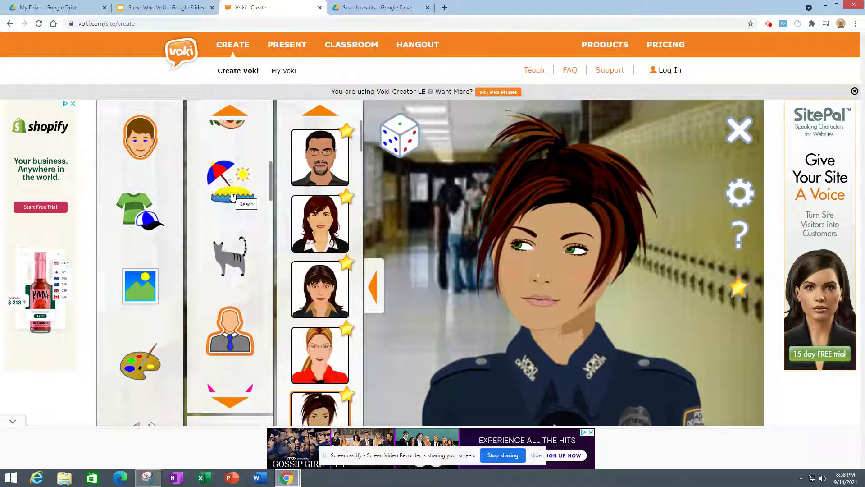
{"action": "scroll", "coordinate": [236, 182], "scroll_direction": "up", "scroll_amount": 4}
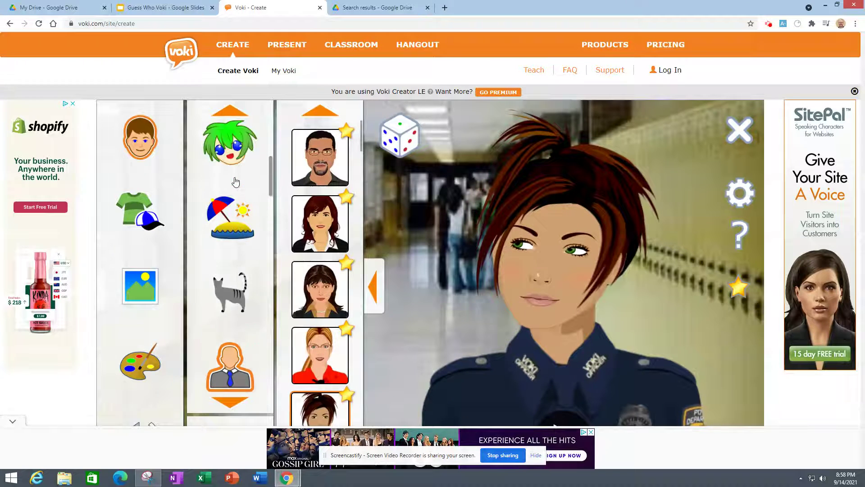
{"action": "scroll", "coordinate": [235, 182], "scroll_direction": "up", "scroll_amount": 3}
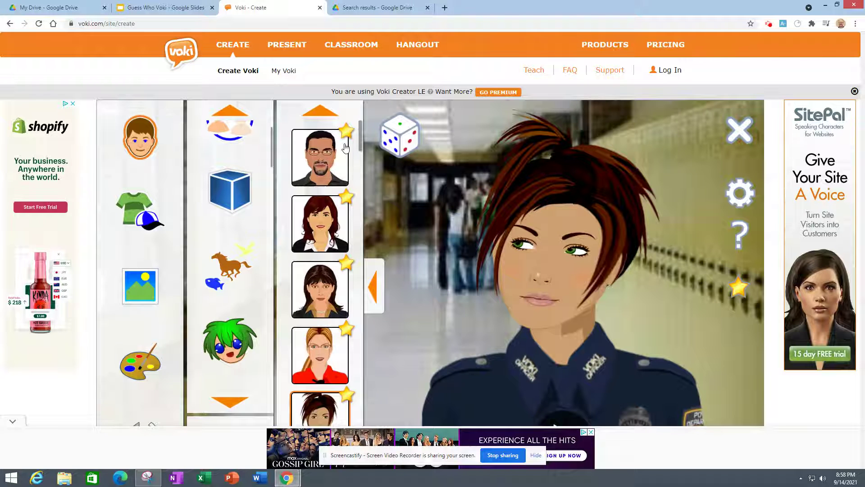
{"action": "scroll", "coordinate": [334, 182], "scroll_direction": "down", "scroll_amount": 6}
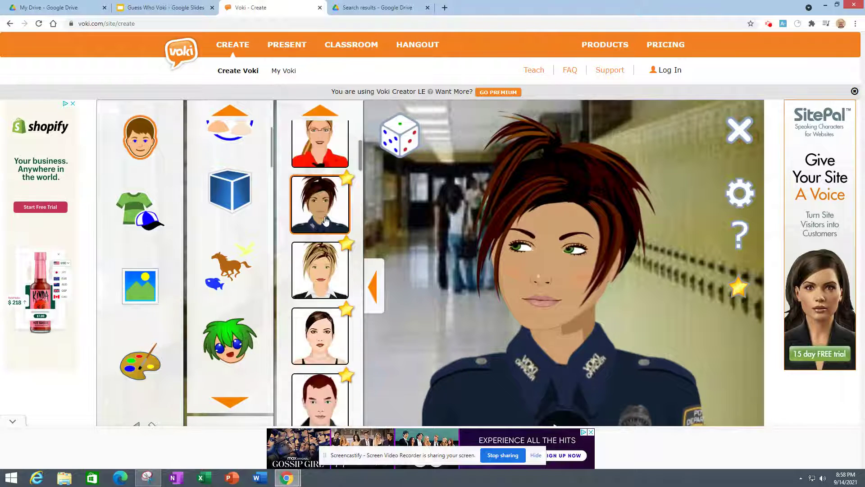
{"action": "scroll", "coordinate": [327, 215], "scroll_direction": "down", "scroll_amount": 2}
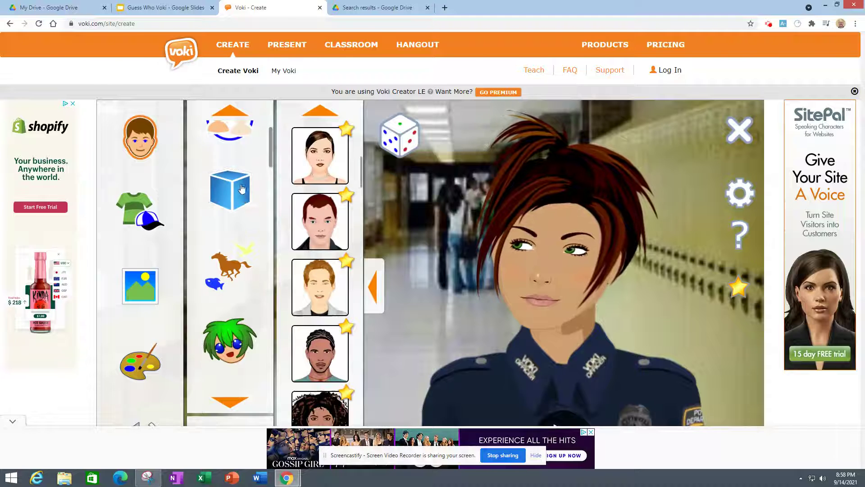
{"action": "scroll", "coordinate": [242, 188], "scroll_direction": "up", "scroll_amount": 1}
Browse the animal character gallery.
{"action": "left_click", "coordinate": [234, 316]}
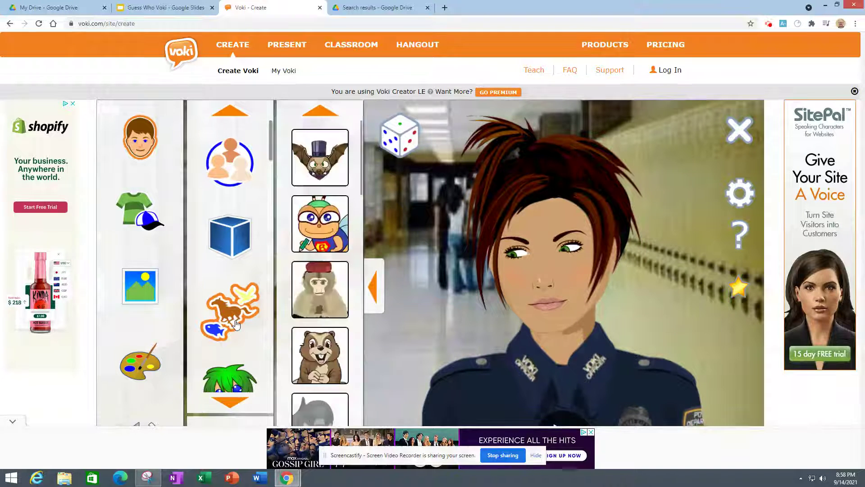
{"action": "scroll", "coordinate": [327, 201], "scroll_direction": "down", "scroll_amount": 4}
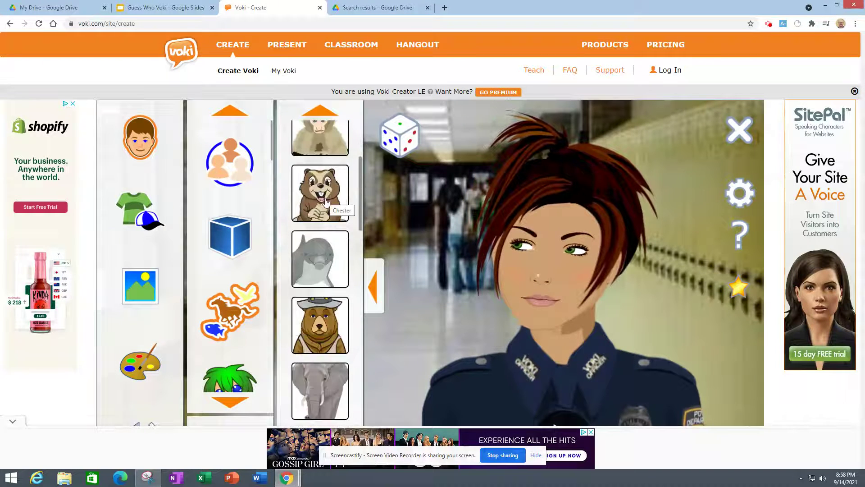
{"action": "scroll", "coordinate": [324, 270], "scroll_direction": "down", "scroll_amount": 4}
{"action": "scroll", "coordinate": [322, 320], "scroll_direction": "down", "scroll_amount": 5}
{"action": "scroll", "coordinate": [318, 293], "scroll_direction": "down", "scroll_amount": 5}
{"action": "scroll", "coordinate": [319, 288], "scroll_direction": "down", "scroll_amount": 1}
{"action": "scroll", "coordinate": [319, 288], "scroll_direction": "up", "scroll_amount": 2}
{"action": "scroll", "coordinate": [262, 323], "scroll_direction": "down", "scroll_amount": 1}
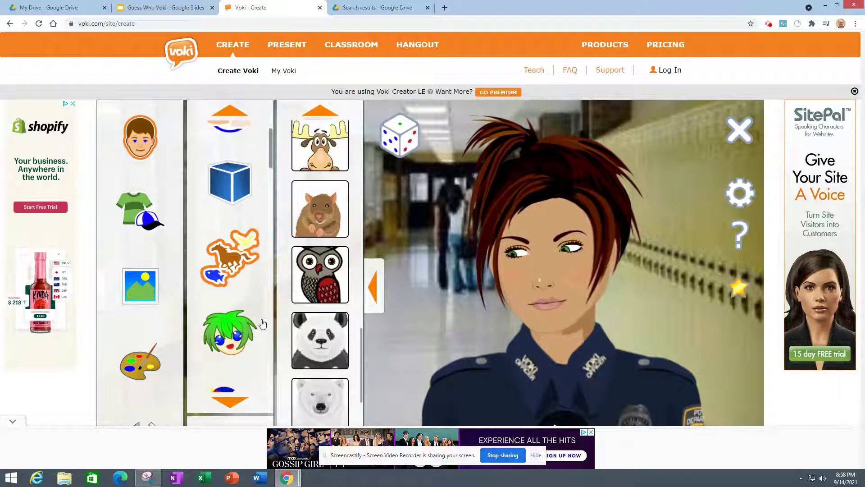
Browse the anime character gallery.
{"action": "left_click", "coordinate": [234, 354]}
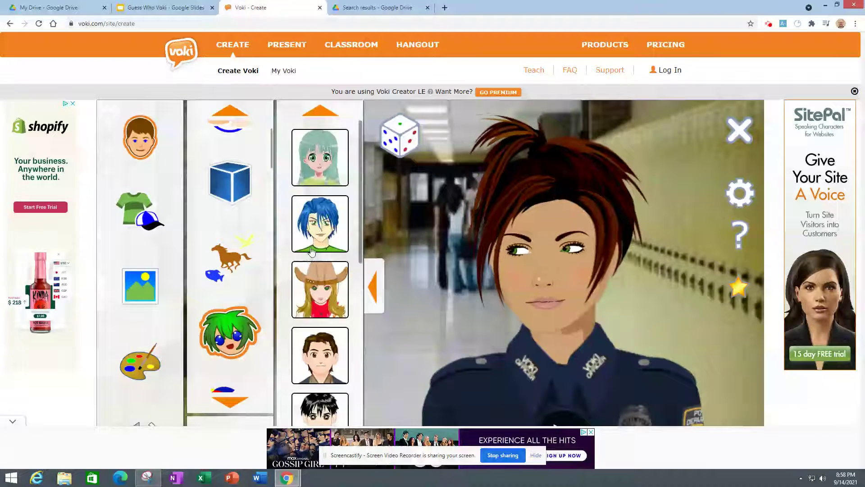
{"action": "scroll", "coordinate": [314, 245], "scroll_direction": "down", "scroll_amount": 1}
{"action": "scroll", "coordinate": [314, 244], "scroll_direction": "down", "scroll_amount": 5}
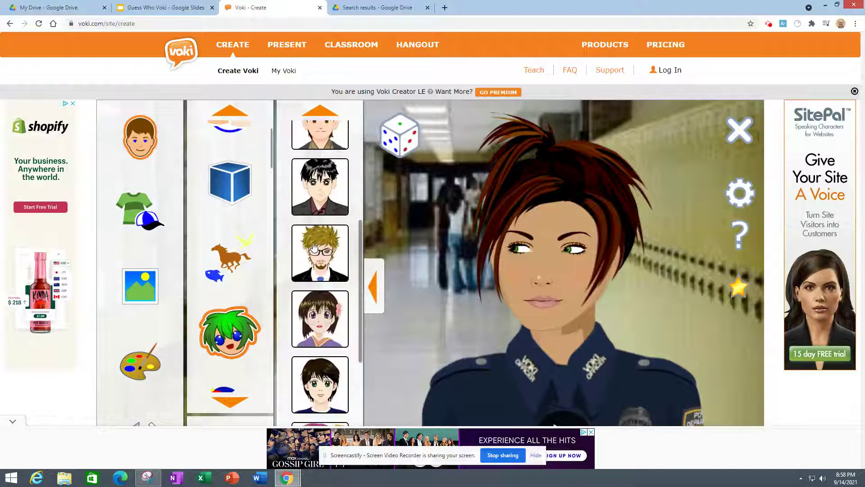
{"action": "scroll", "coordinate": [315, 247], "scroll_direction": "down", "scroll_amount": 4}
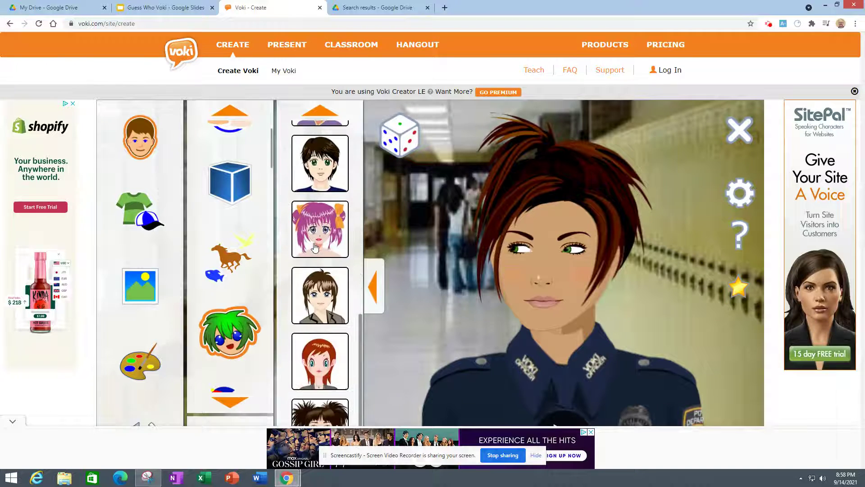
{"action": "scroll", "coordinate": [314, 247], "scroll_direction": "down", "scroll_amount": 5}
{"action": "scroll", "coordinate": [314, 247], "scroll_direction": "up", "scroll_amount": 5}
{"action": "scroll", "coordinate": [238, 325], "scroll_direction": "down", "scroll_amount": 1}
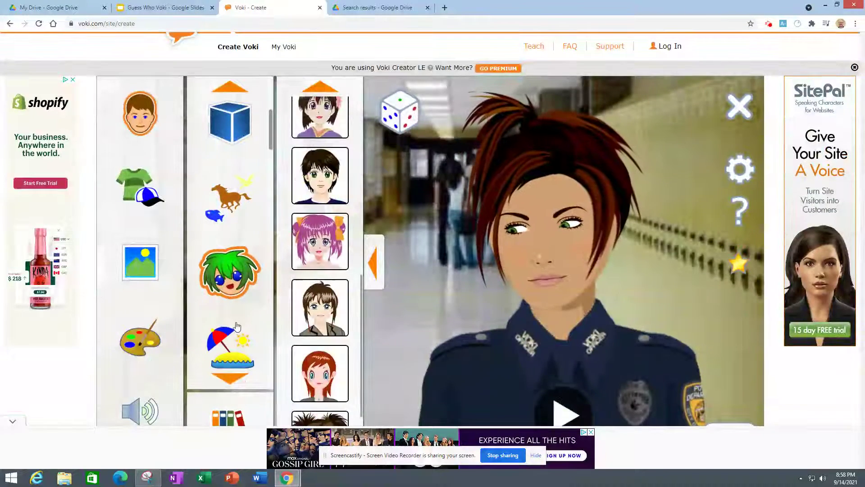
{"action": "scroll", "coordinate": [238, 326], "scroll_direction": "down", "scroll_amount": 1}
{"action": "left_click", "coordinate": [230, 325]}
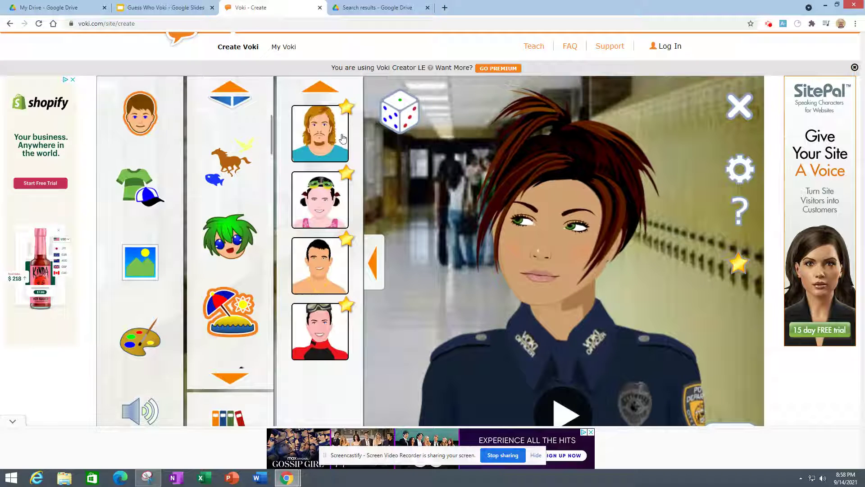
{"action": "left_click", "coordinate": [241, 372]}
{"action": "left_click", "coordinate": [230, 332]}
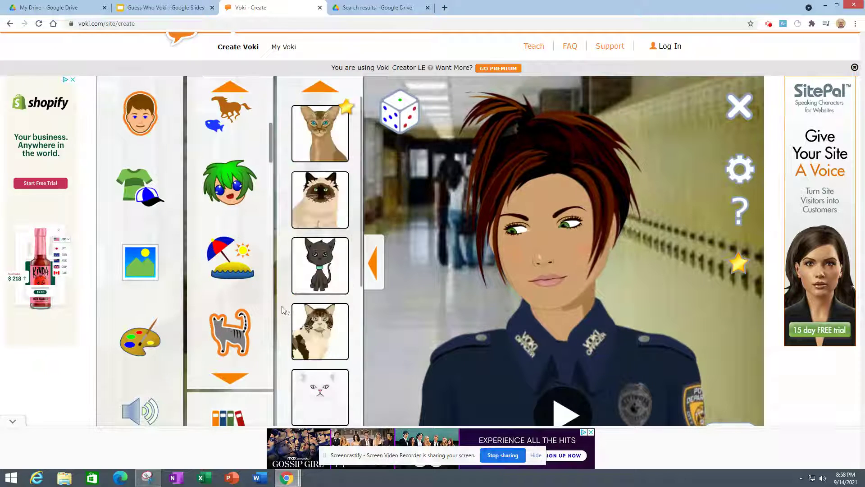
{"action": "scroll", "coordinate": [309, 298], "scroll_direction": "down", "scroll_amount": 1}
{"action": "scroll", "coordinate": [309, 297], "scroll_direction": "down", "scroll_amount": 2}
{"action": "scroll", "coordinate": [243, 325], "scroll_direction": "down", "scroll_amount": 1}
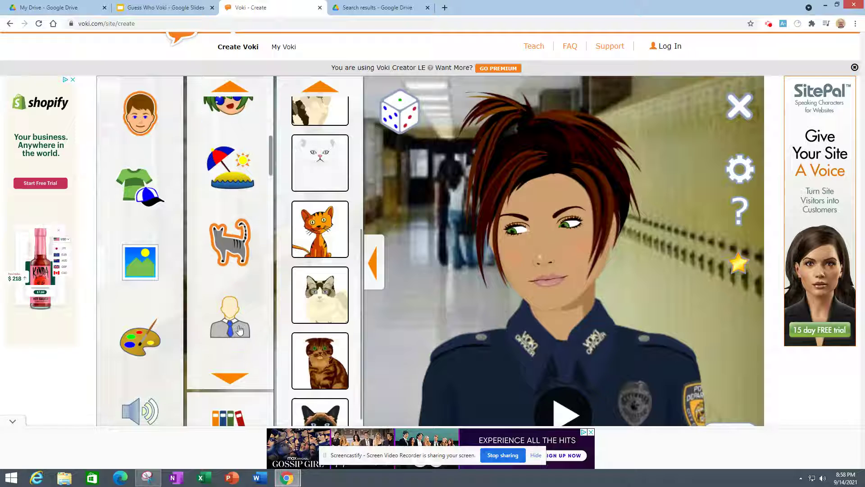
{"action": "left_click", "coordinate": [242, 329]}
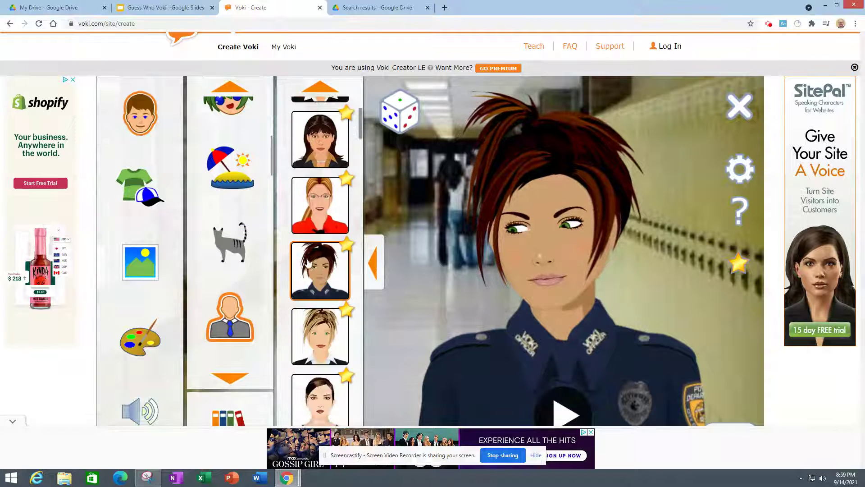
{"action": "scroll", "coordinate": [306, 267], "scroll_direction": "down", "scroll_amount": 5}
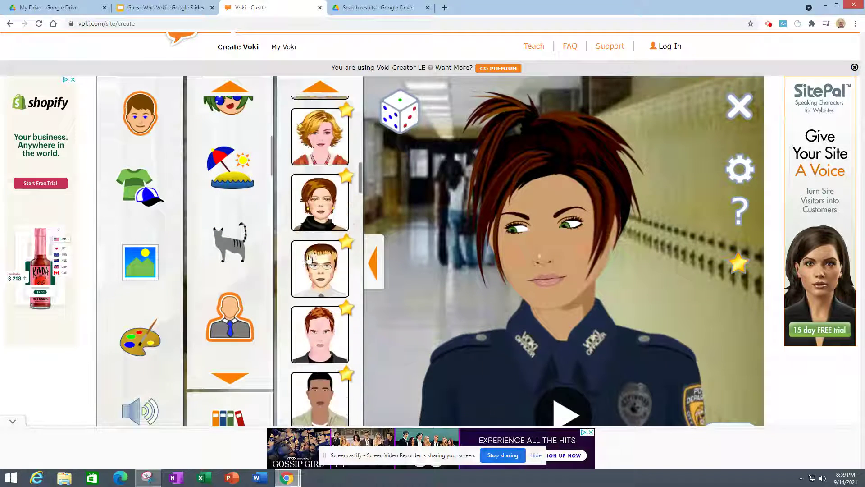
{"action": "scroll", "coordinate": [309, 257], "scroll_direction": "down", "scroll_amount": 6}
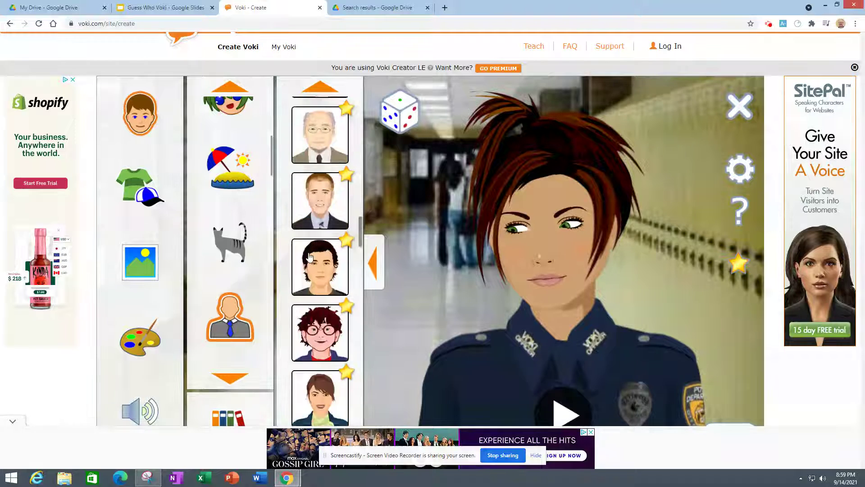
{"action": "scroll", "coordinate": [203, 223], "scroll_direction": "up", "scroll_amount": 8}
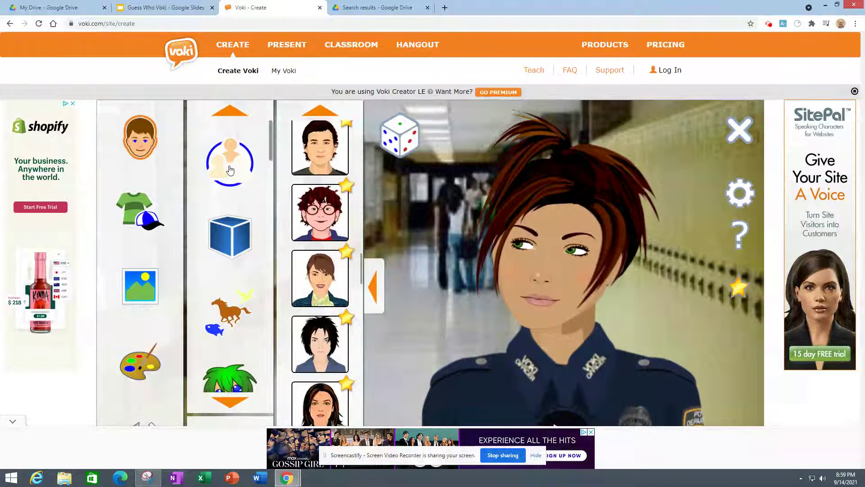
{"action": "left_click", "coordinate": [230, 169]}
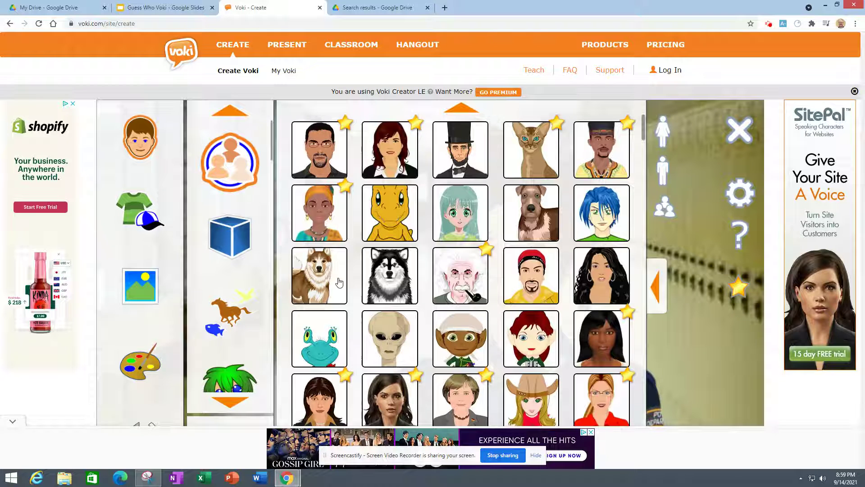
{"action": "scroll", "coordinate": [396, 288], "scroll_direction": "down", "scroll_amount": 1}
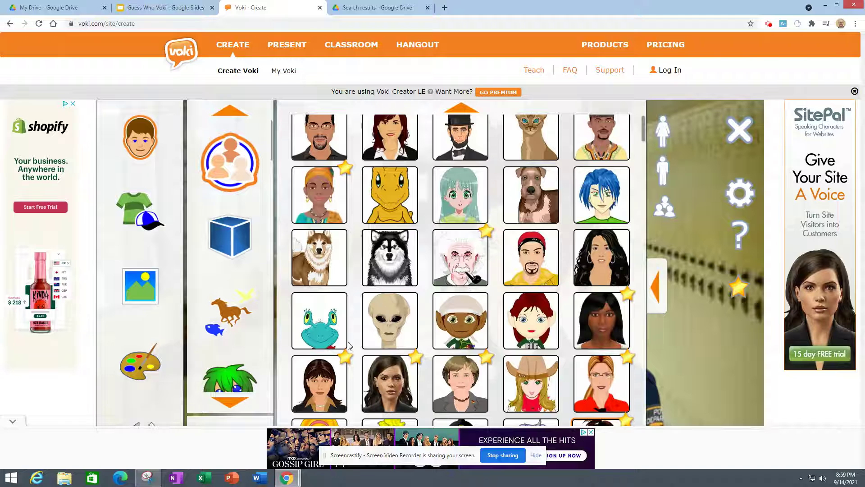
{"action": "scroll", "coordinate": [368, 319], "scroll_direction": "down", "scroll_amount": 5}
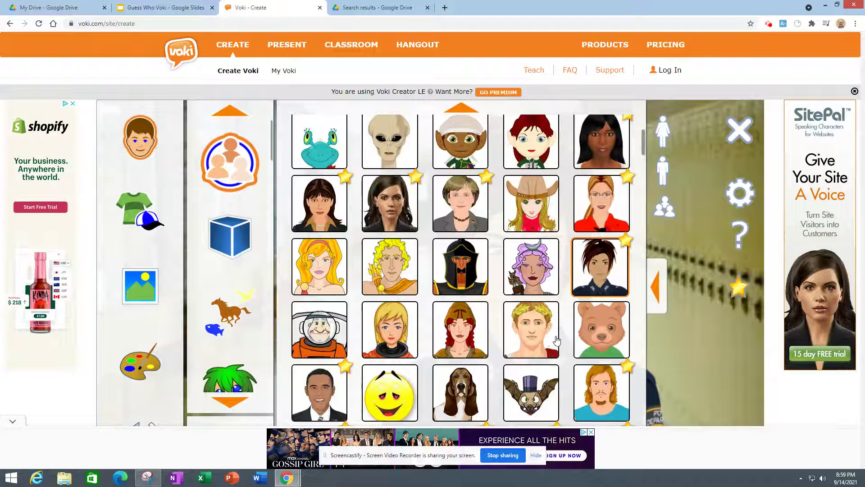
{"action": "scroll", "coordinate": [369, 337], "scroll_direction": "down", "scroll_amount": 2}
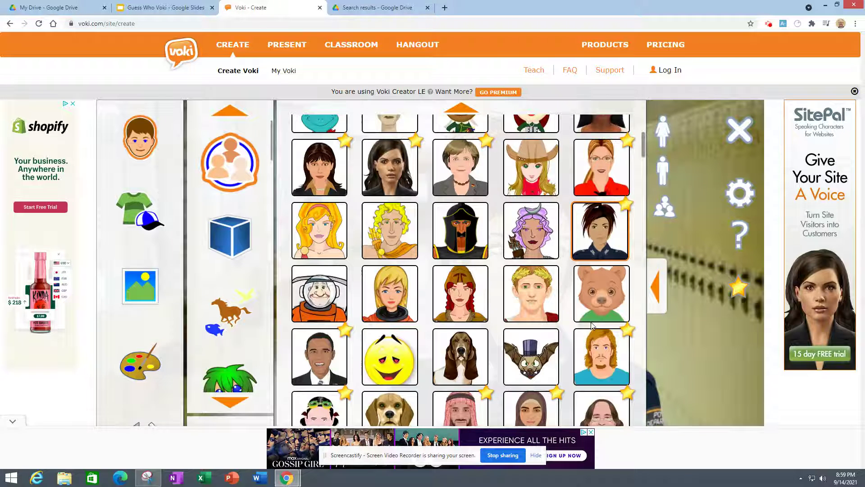
{"action": "scroll", "coordinate": [565, 341], "scroll_direction": "down", "scroll_amount": 2}
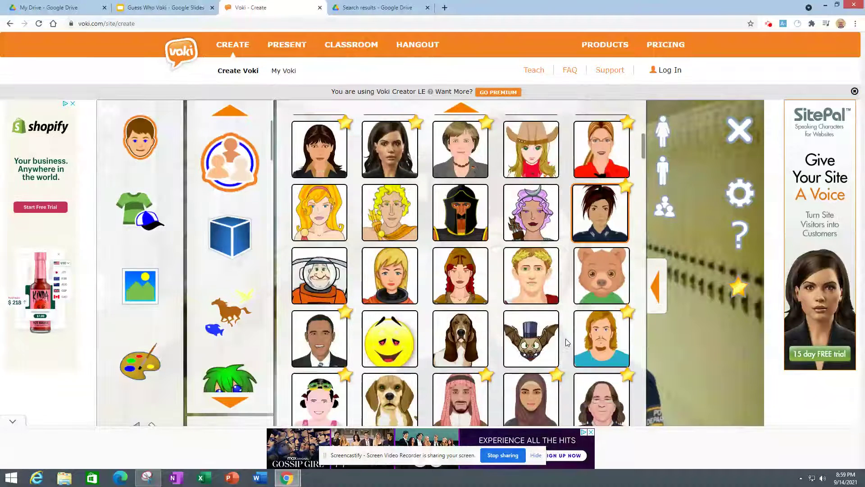
{"action": "scroll", "coordinate": [564, 342], "scroll_direction": "down", "scroll_amount": 3}
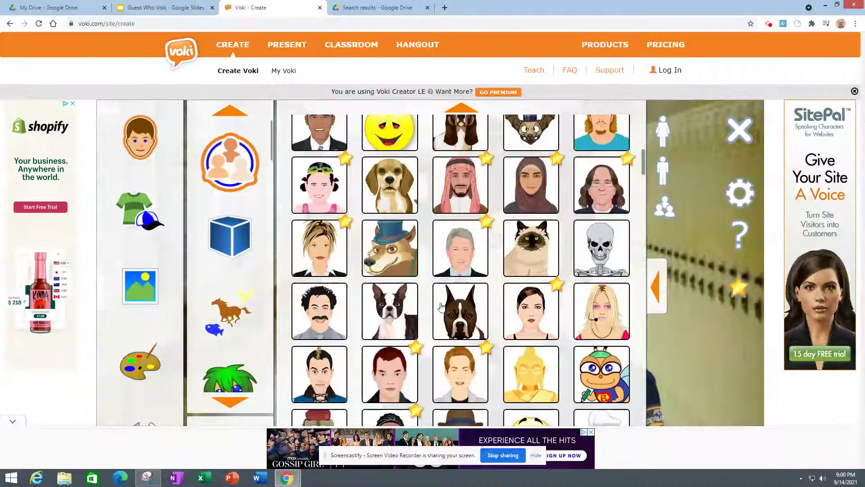
{"action": "scroll", "coordinate": [440, 302], "scroll_direction": "down", "scroll_amount": 1}
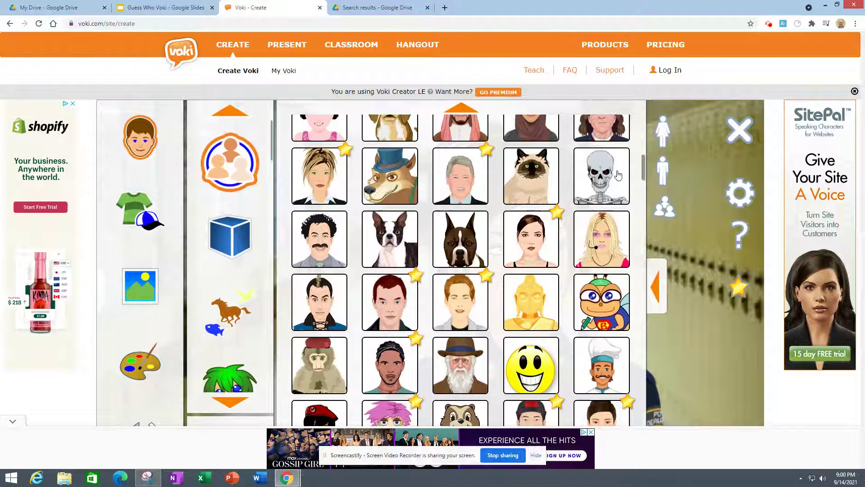
{"action": "scroll", "coordinate": [604, 307], "scroll_direction": "down", "scroll_amount": 2}
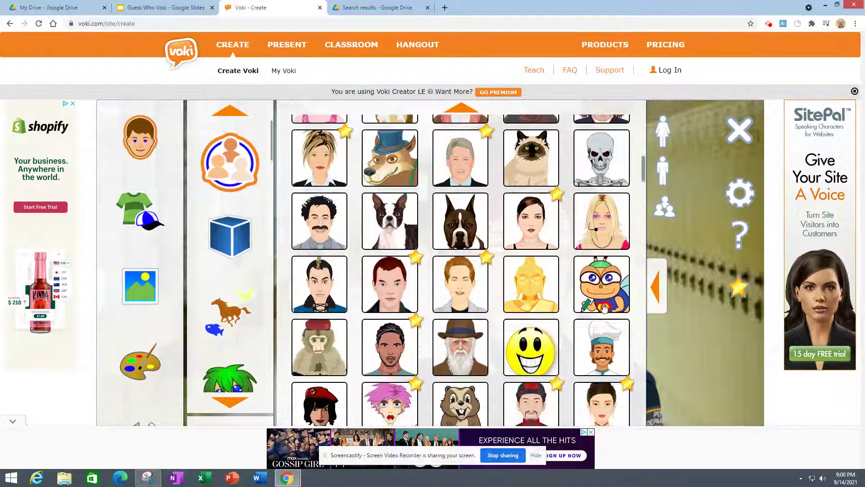
{"action": "scroll", "coordinate": [595, 300], "scroll_direction": "down", "scroll_amount": 2}
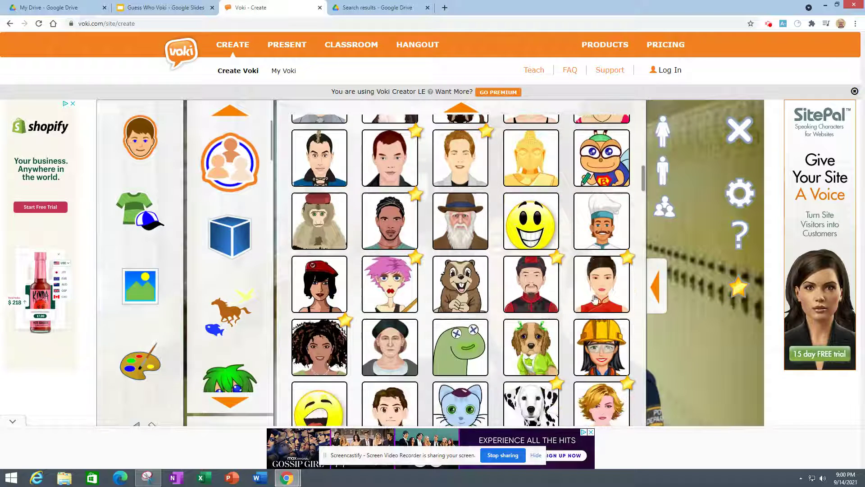
{"action": "scroll", "coordinate": [594, 294], "scroll_direction": "down", "scroll_amount": 2}
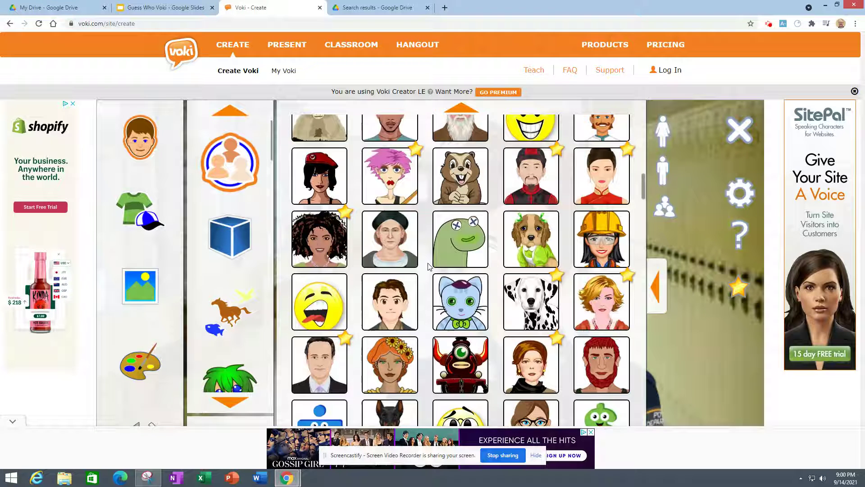
{"action": "scroll", "coordinate": [431, 279], "scroll_direction": "down", "scroll_amount": 2}
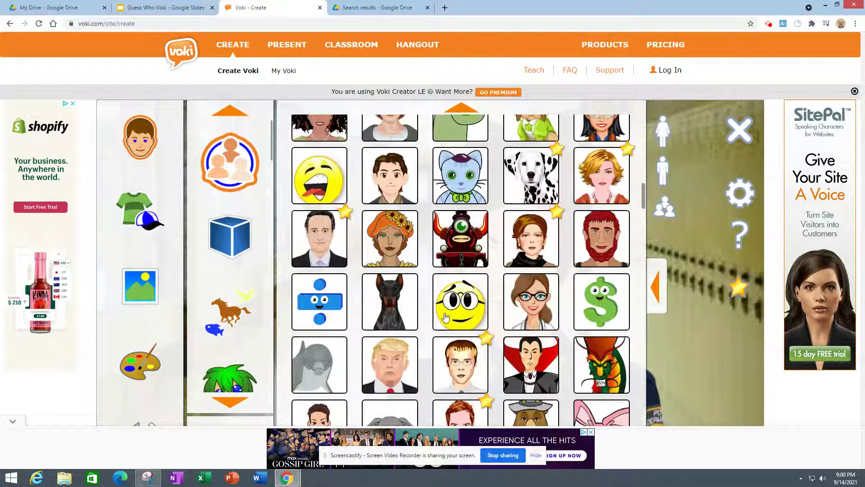
Find the Panda tile in the gallery and load it, replacing the police-uniform avatar.
{"action": "scroll", "coordinate": [446, 315], "scroll_direction": "down", "scroll_amount": 1}
{"action": "scroll", "coordinate": [446, 305], "scroll_direction": "down", "scroll_amount": 3}
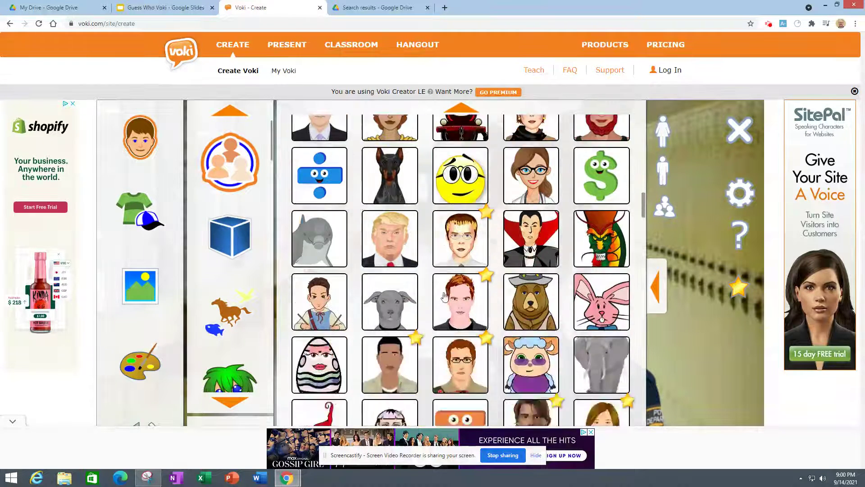
{"action": "scroll", "coordinate": [491, 219], "scroll_direction": "down", "scroll_amount": 4}
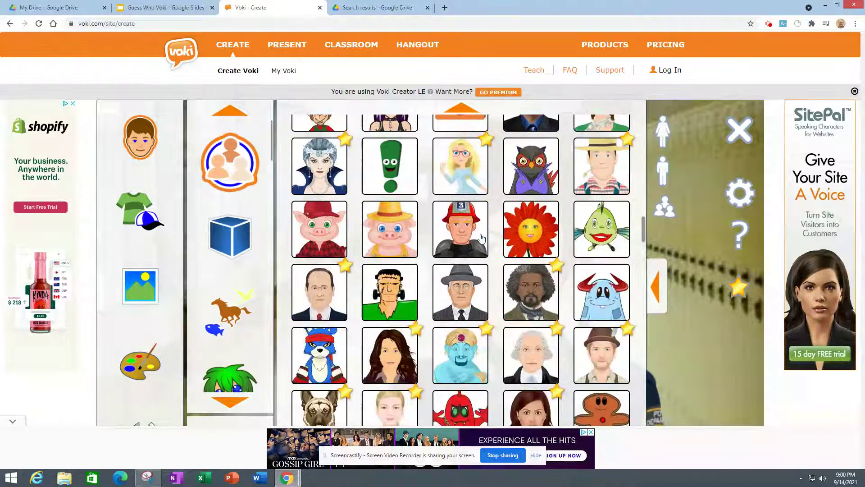
{"action": "scroll", "coordinate": [482, 238], "scroll_direction": "down", "scroll_amount": 1}
{"action": "scroll", "coordinate": [481, 238], "scroll_direction": "down", "scroll_amount": 1}
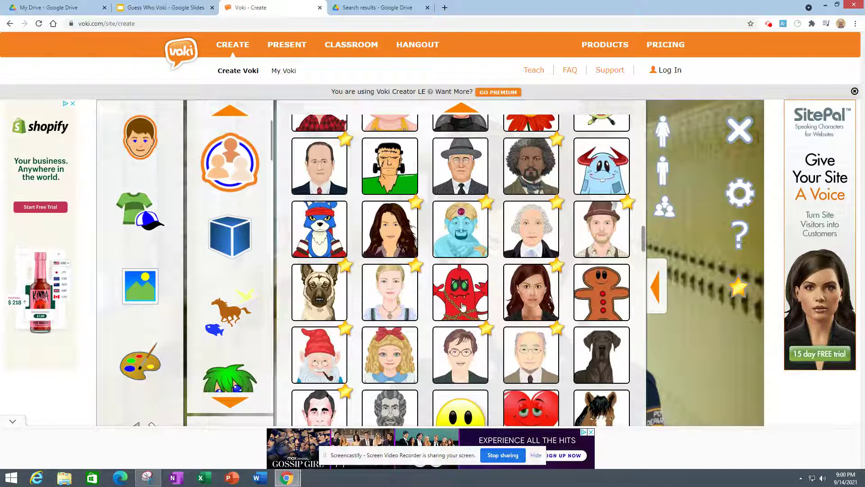
{"action": "scroll", "coordinate": [469, 294], "scroll_direction": "down", "scroll_amount": 1}
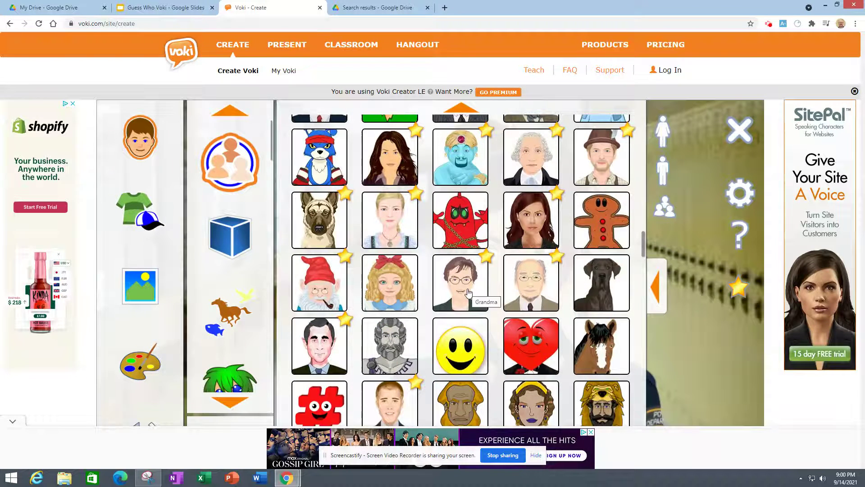
{"action": "scroll", "coordinate": [469, 294], "scroll_direction": "down", "scroll_amount": 2}
{"action": "scroll", "coordinate": [468, 289], "scroll_direction": "down", "scroll_amount": 2}
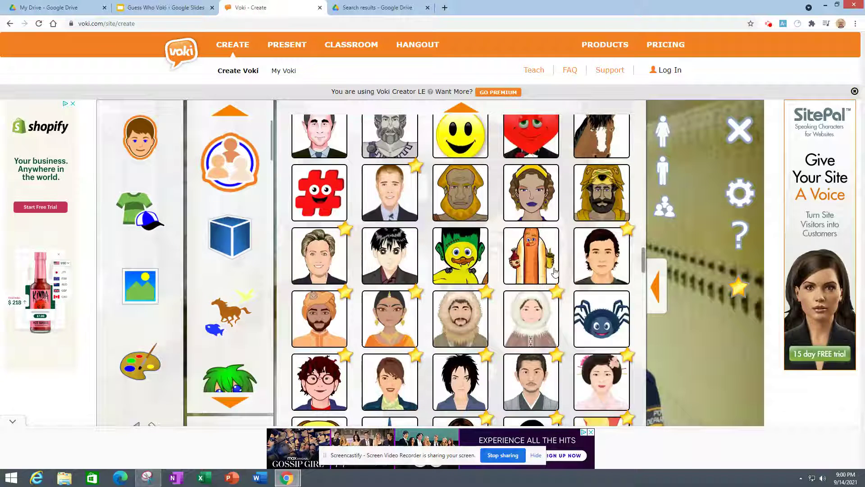
{"action": "scroll", "coordinate": [549, 275], "scroll_direction": "down", "scroll_amount": 1}
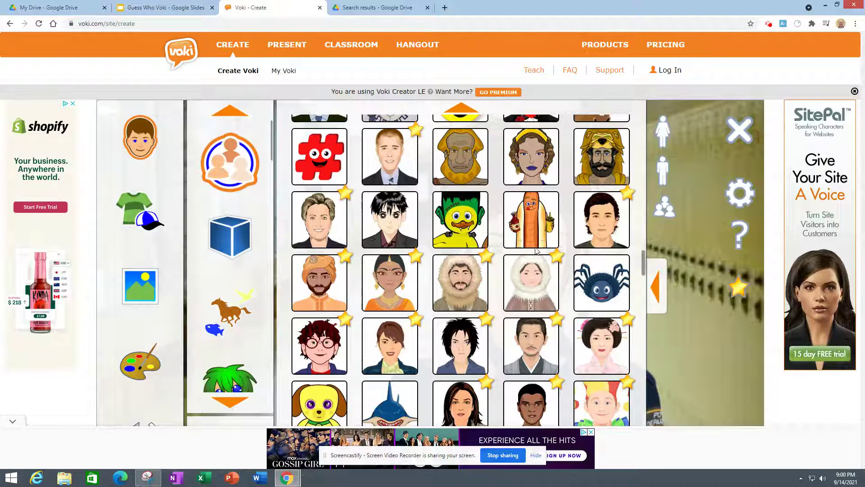
{"action": "scroll", "coordinate": [536, 253], "scroll_direction": "down", "scroll_amount": 7}
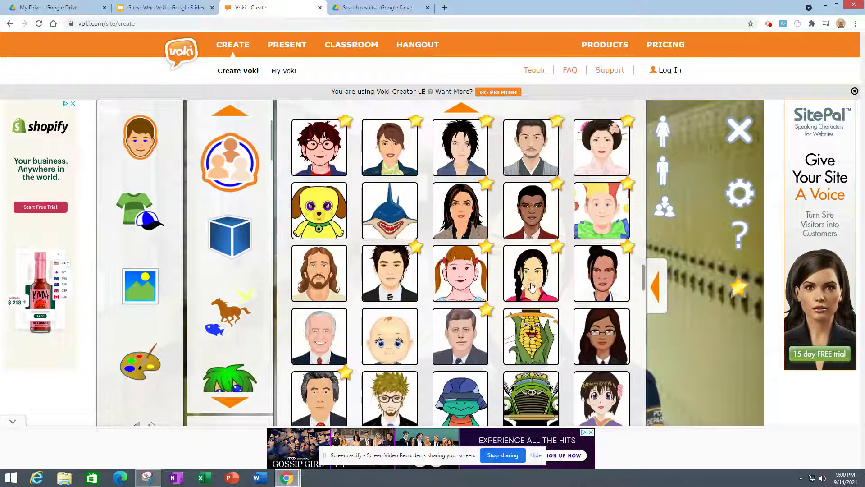
{"action": "scroll", "coordinate": [531, 278], "scroll_direction": "down", "scroll_amount": 10}
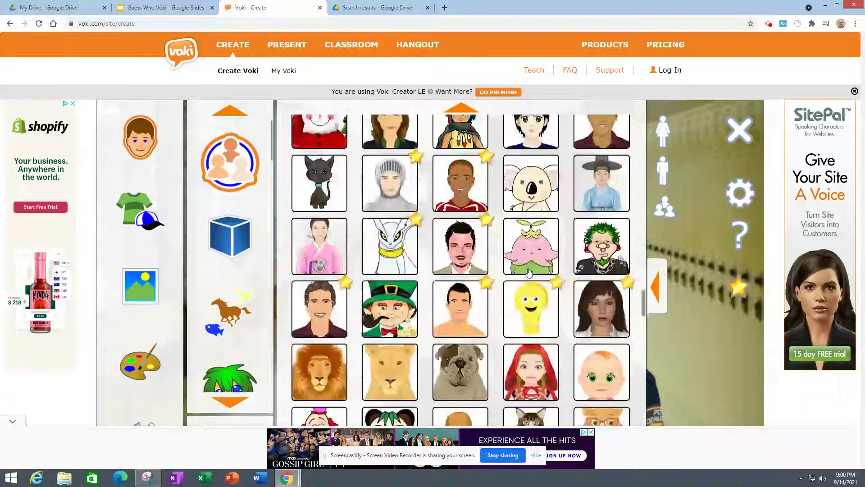
{"action": "scroll", "coordinate": [529, 264], "scroll_direction": "down", "scroll_amount": 3}
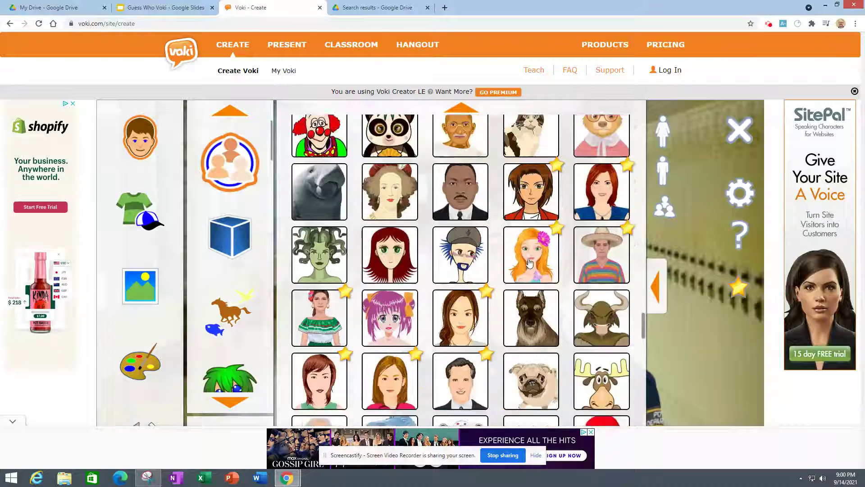
{"action": "scroll", "coordinate": [531, 262], "scroll_direction": "down", "scroll_amount": 2}
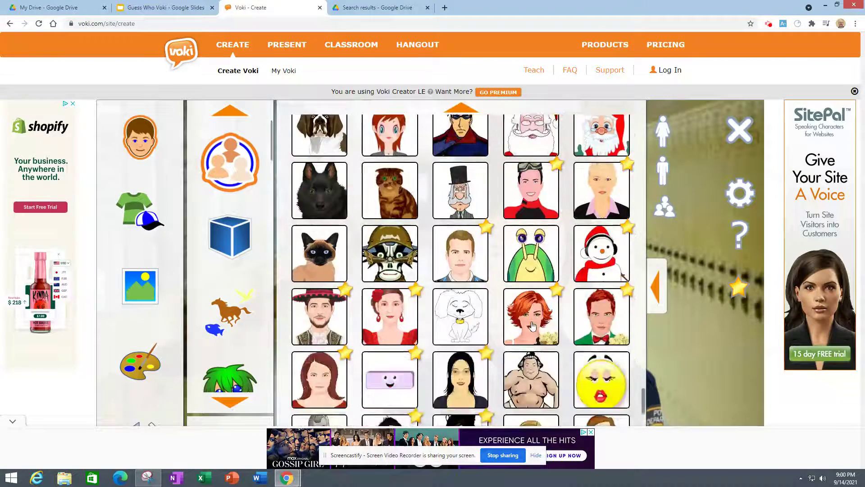
{"action": "scroll", "coordinate": [531, 325], "scroll_direction": "down", "scroll_amount": 2}
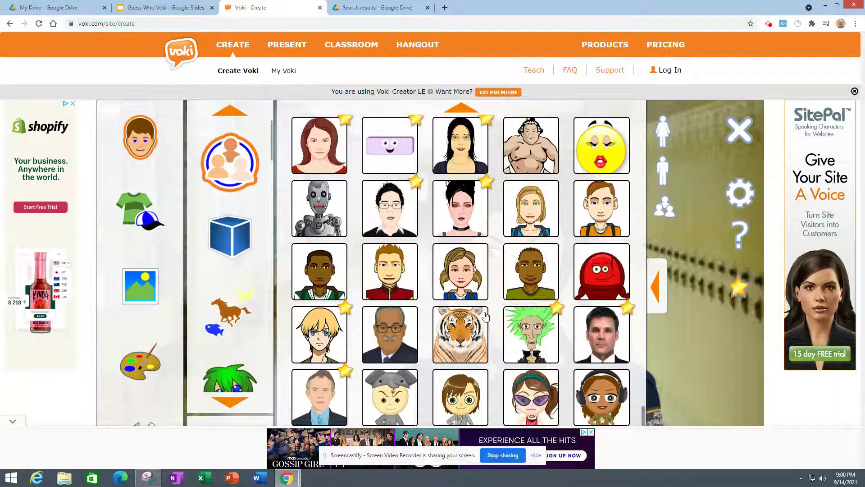
{"action": "scroll", "coordinate": [486, 316], "scroll_direction": "down", "scroll_amount": 5}
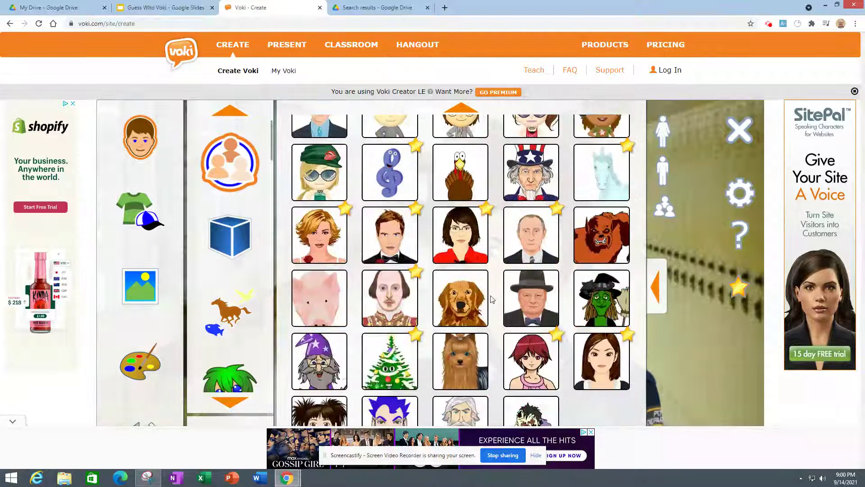
{"action": "scroll", "coordinate": [491, 299], "scroll_direction": "up", "scroll_amount": 10}
{"action": "scroll", "coordinate": [489, 307], "scroll_direction": "up", "scroll_amount": 6}
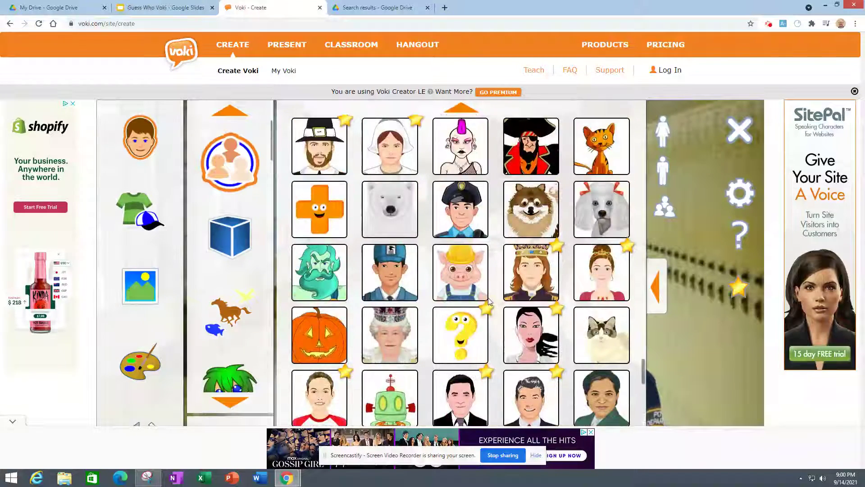
{"action": "scroll", "coordinate": [489, 301], "scroll_direction": "up", "scroll_amount": 2}
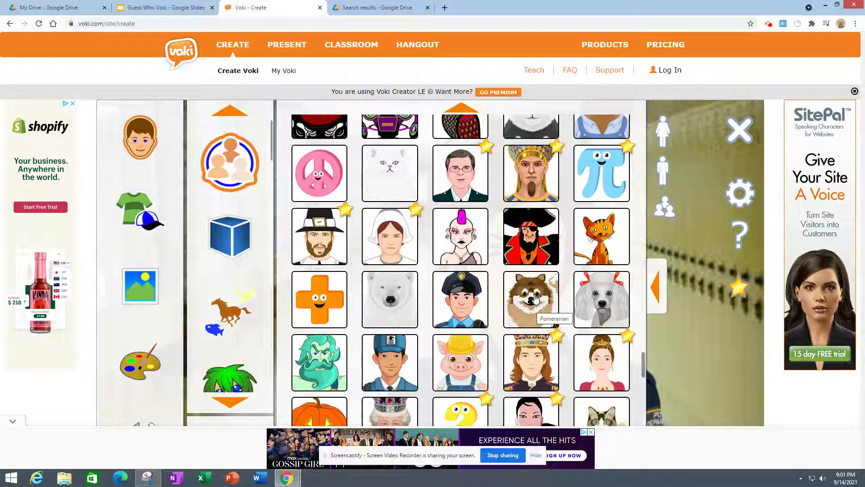
{"action": "scroll", "coordinate": [492, 298], "scroll_direction": "up", "scroll_amount": 3}
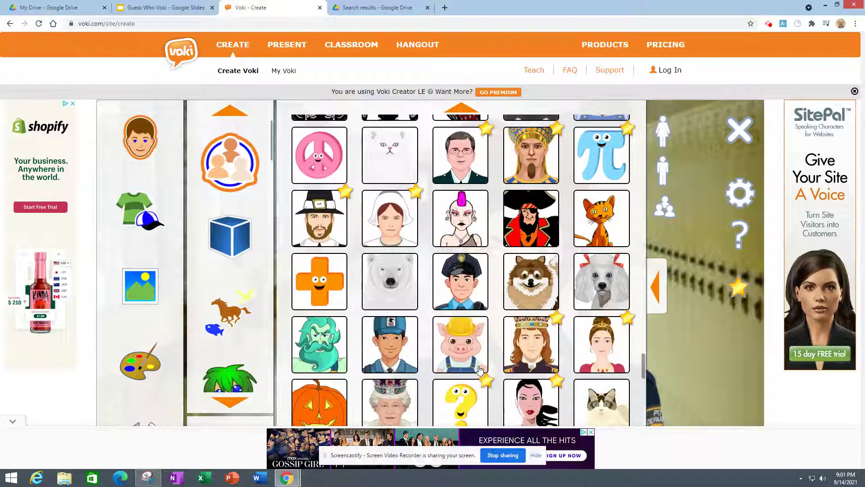
{"action": "scroll", "coordinate": [471, 346], "scroll_direction": "up", "scroll_amount": 3}
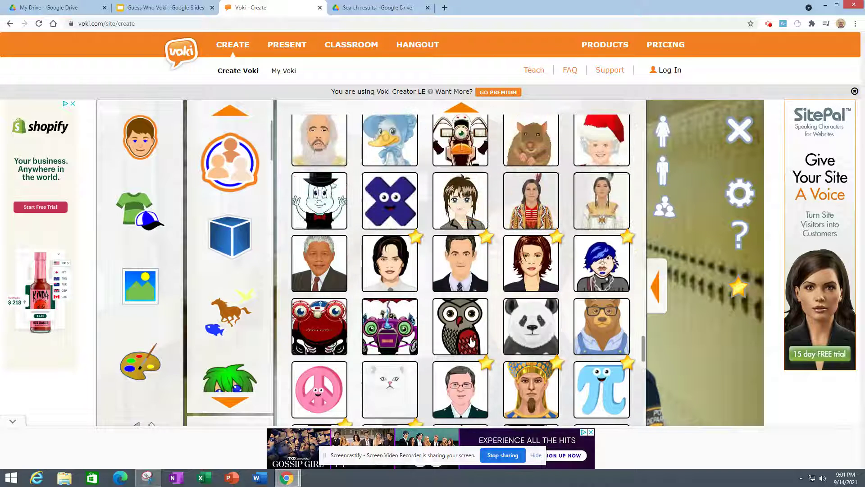
{"action": "left_click", "coordinate": [530, 313]}
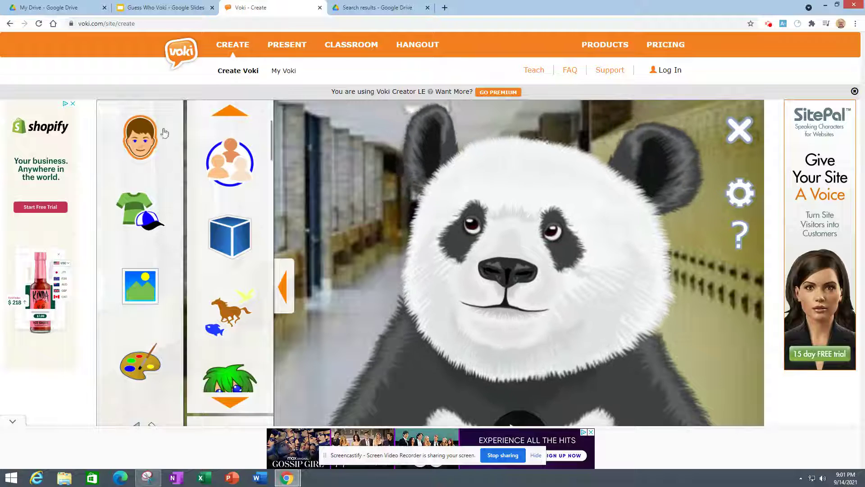
Open the panda's clothing and accessory panel and review shirts, hair, hats and glasses.
{"action": "left_click", "coordinate": [140, 211]}
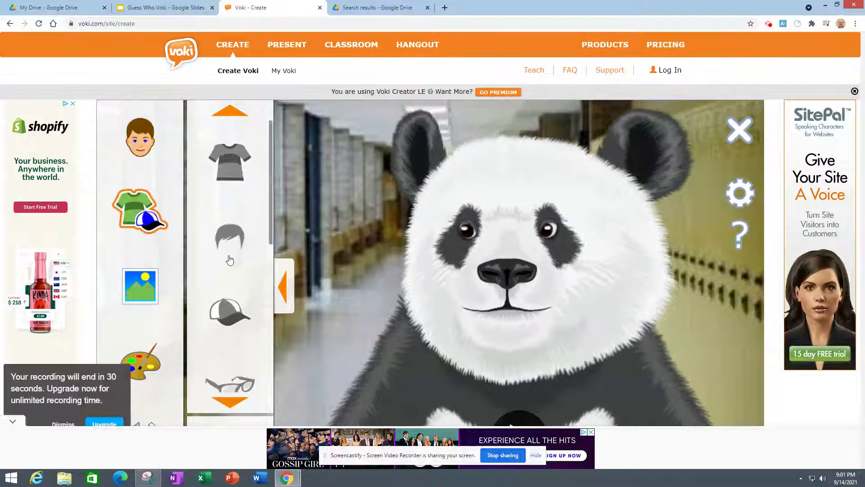
{"action": "scroll", "coordinate": [227, 258], "scroll_direction": "down", "scroll_amount": 5}
{"action": "scroll", "coordinate": [227, 258], "scroll_direction": "down", "scroll_amount": 1}
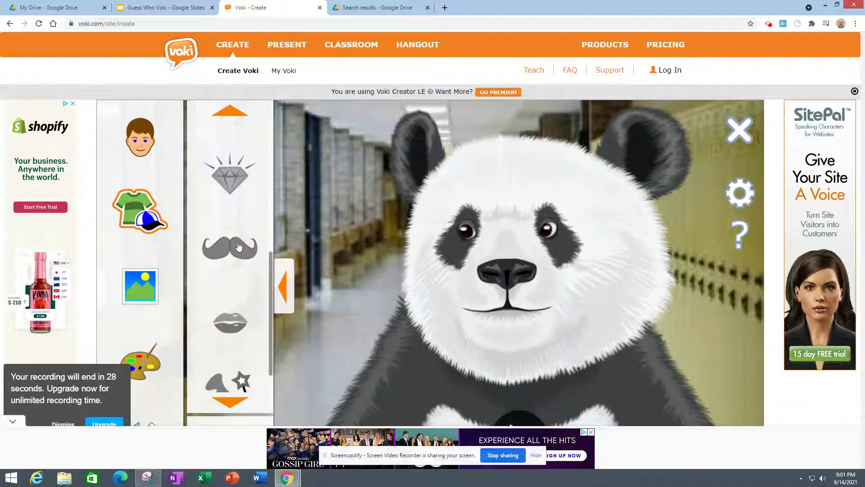
{"action": "scroll", "coordinate": [239, 254], "scroll_direction": "down", "scroll_amount": 5}
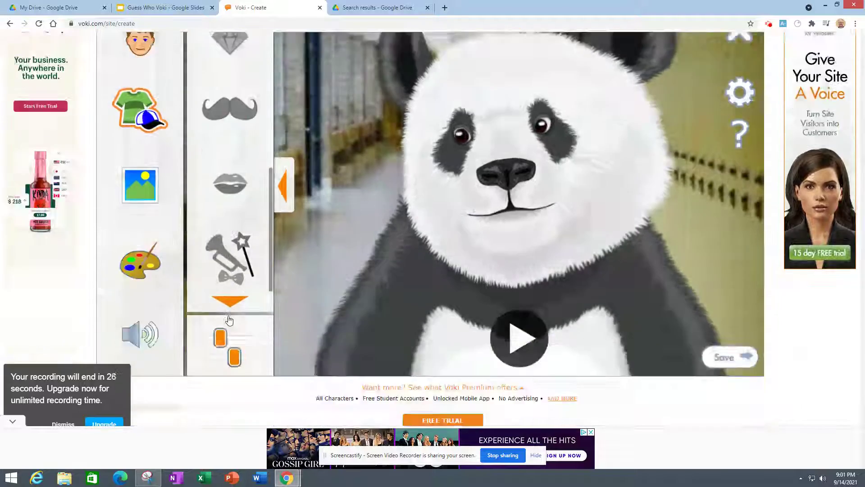
{"action": "scroll", "coordinate": [240, 239], "scroll_direction": "up", "scroll_amount": 5}
{"action": "scroll", "coordinate": [240, 239], "scroll_direction": "up", "scroll_amount": 5}
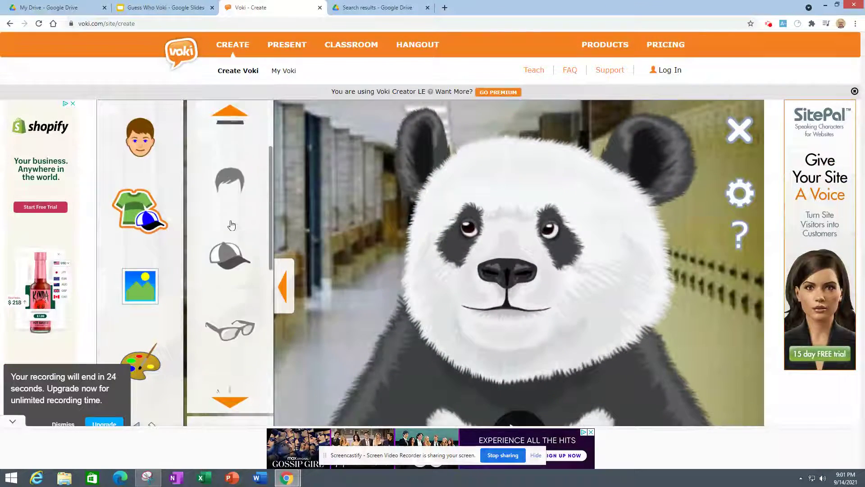